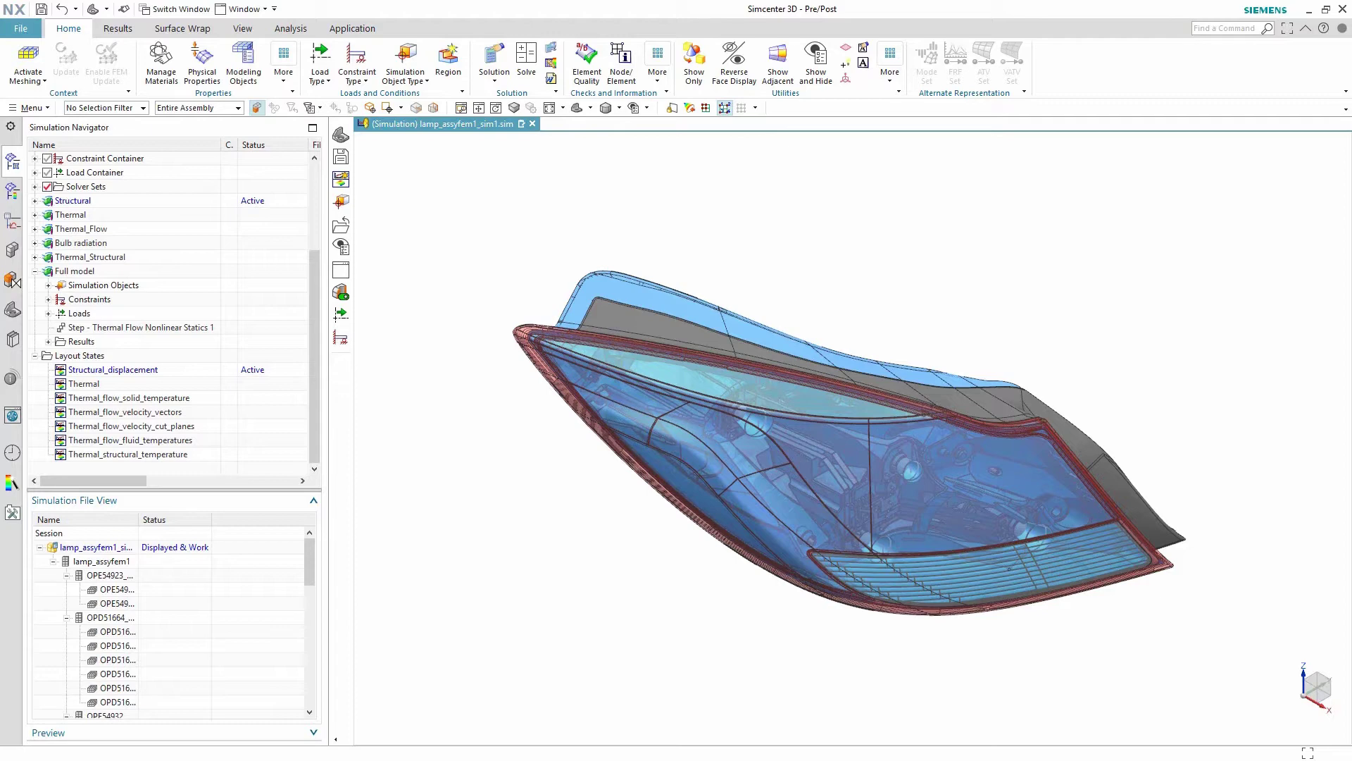
# Select the Structural_displacement entry under Layout States in the Simulation Navigator
pyautogui.click(138, 370)
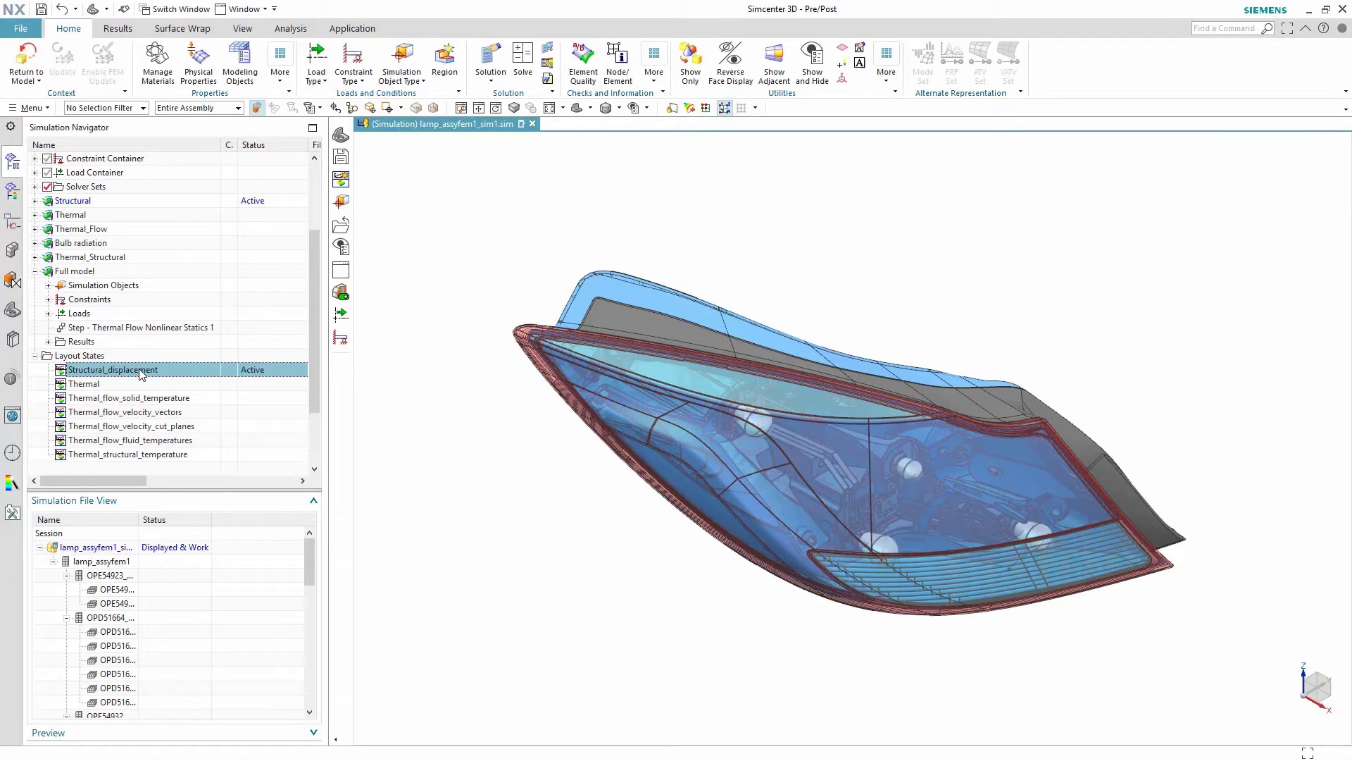
# Hide all geometry bodies so only the displacement result is visible
pyautogui.hotkey('ctrl', 'w')
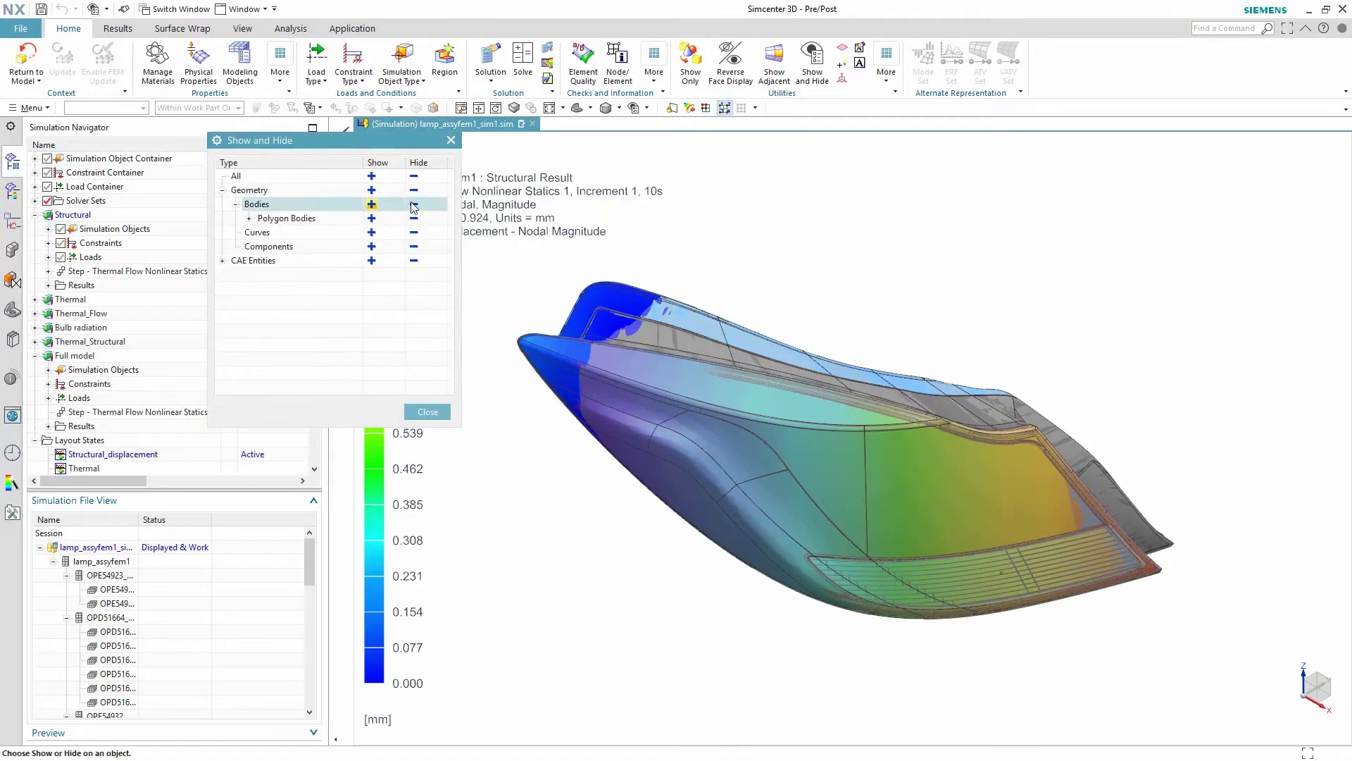
pyautogui.click(413, 204)
pyautogui.click(428, 411)
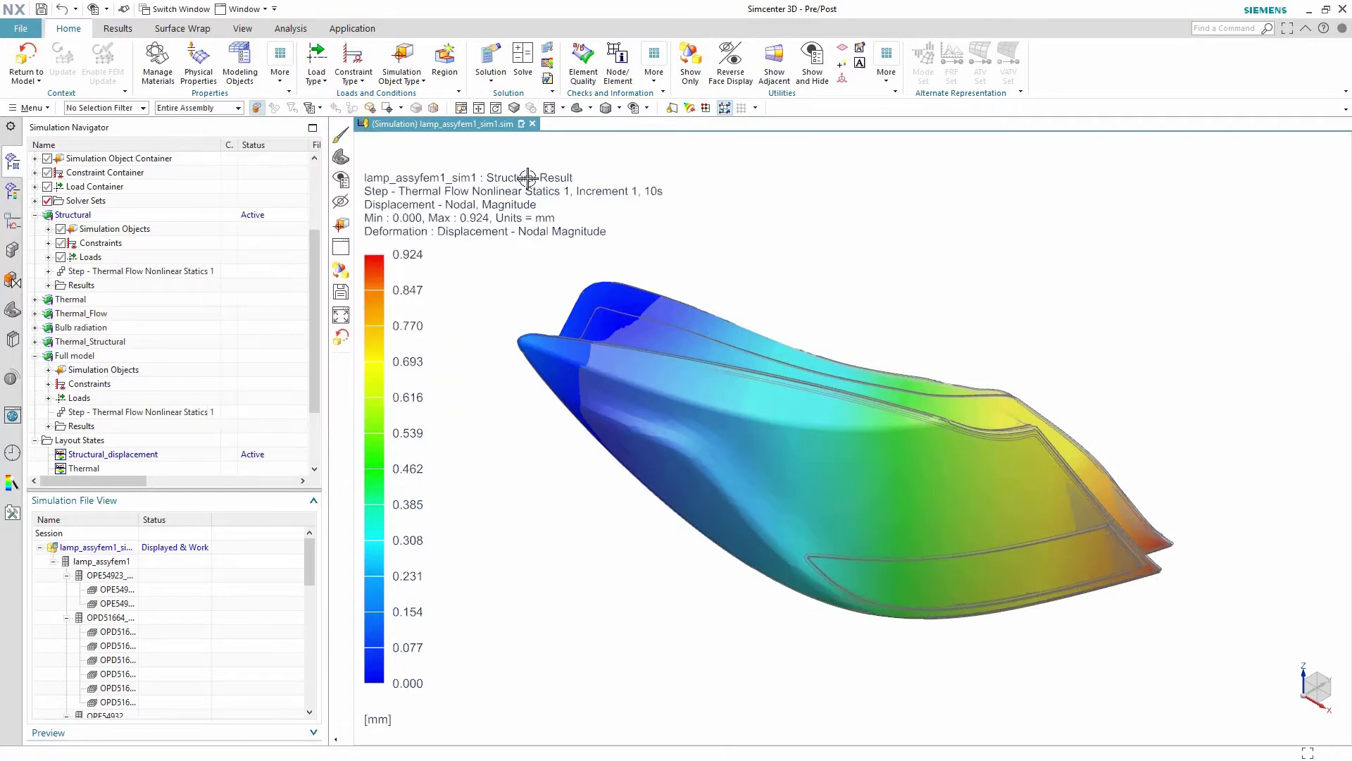
# Play the 16-frame deformation animation, then load the Thermal layout state
pyautogui.click(118, 29)
pyautogui.click(900, 62)
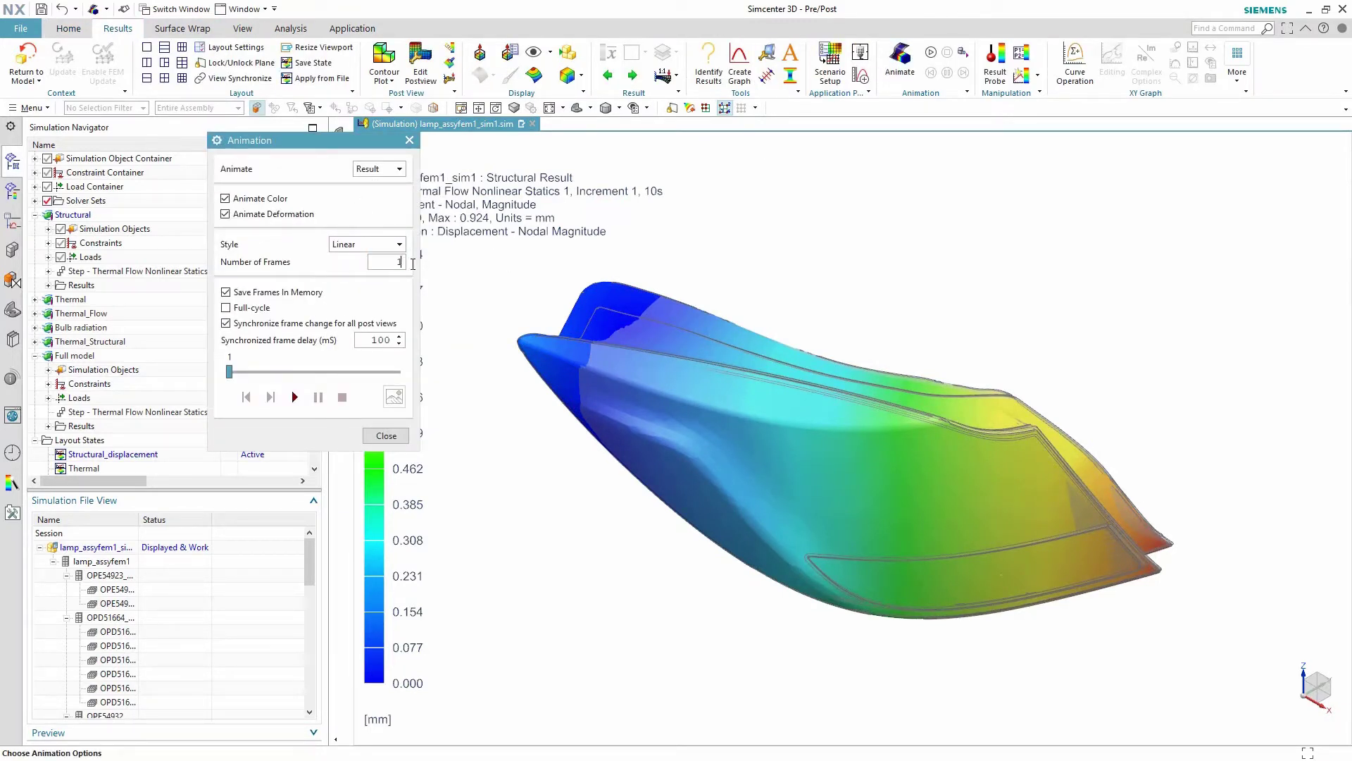
pyautogui.click(294, 396)
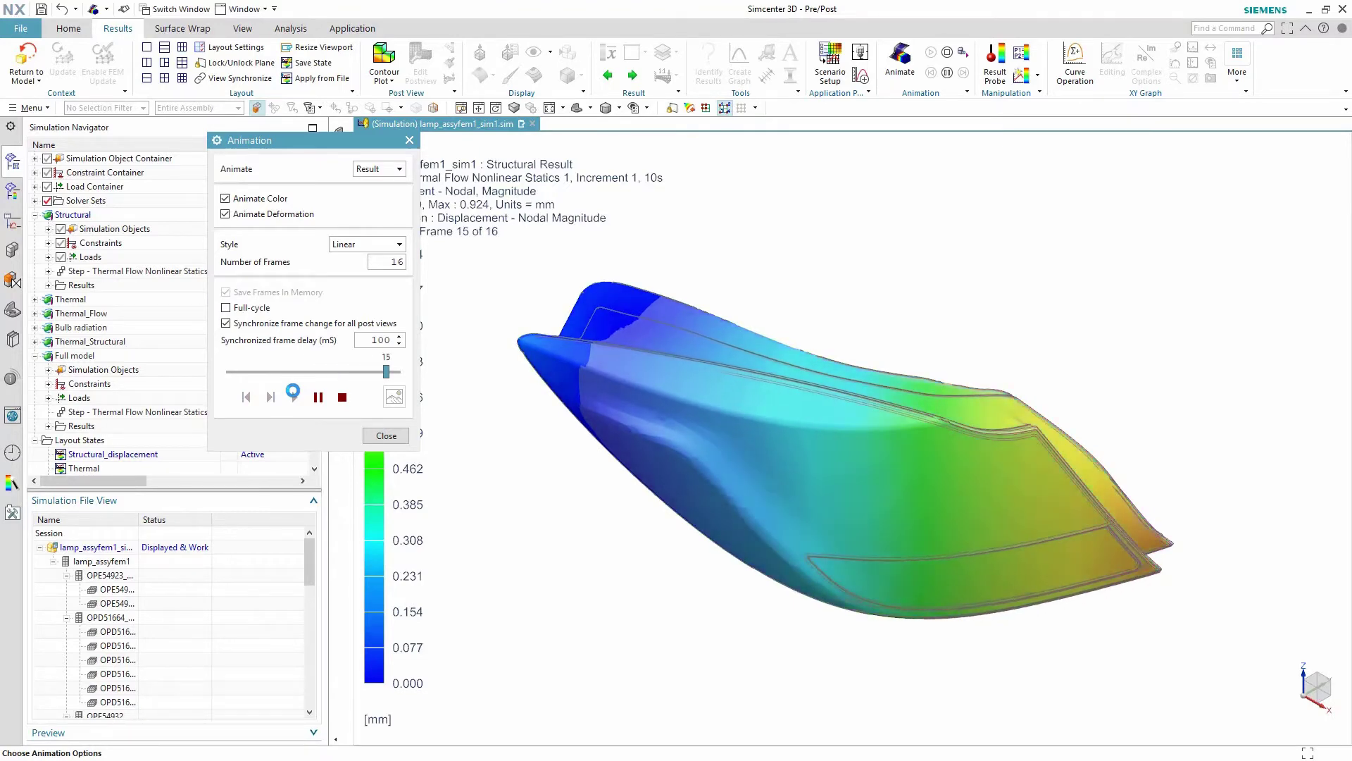
pyautogui.click(386, 437)
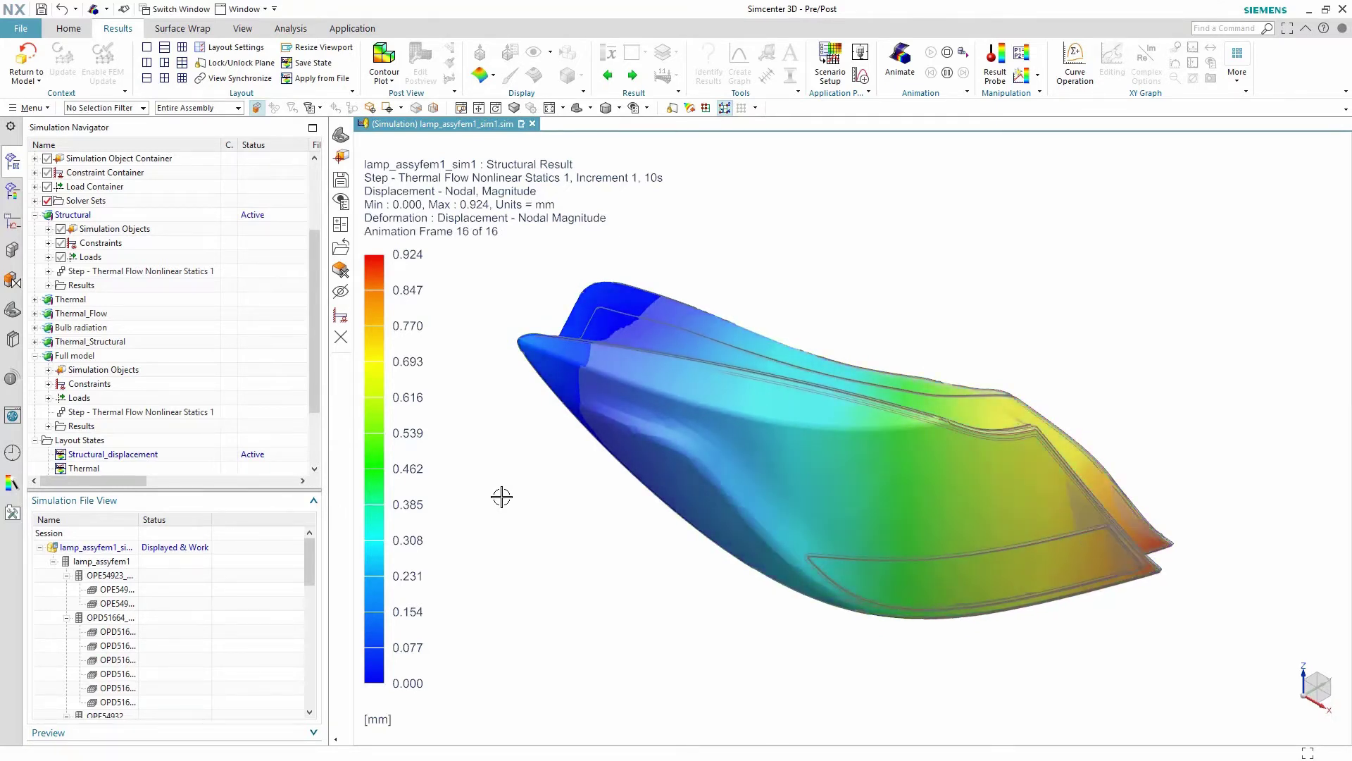
pyautogui.doubleClick(112, 454)
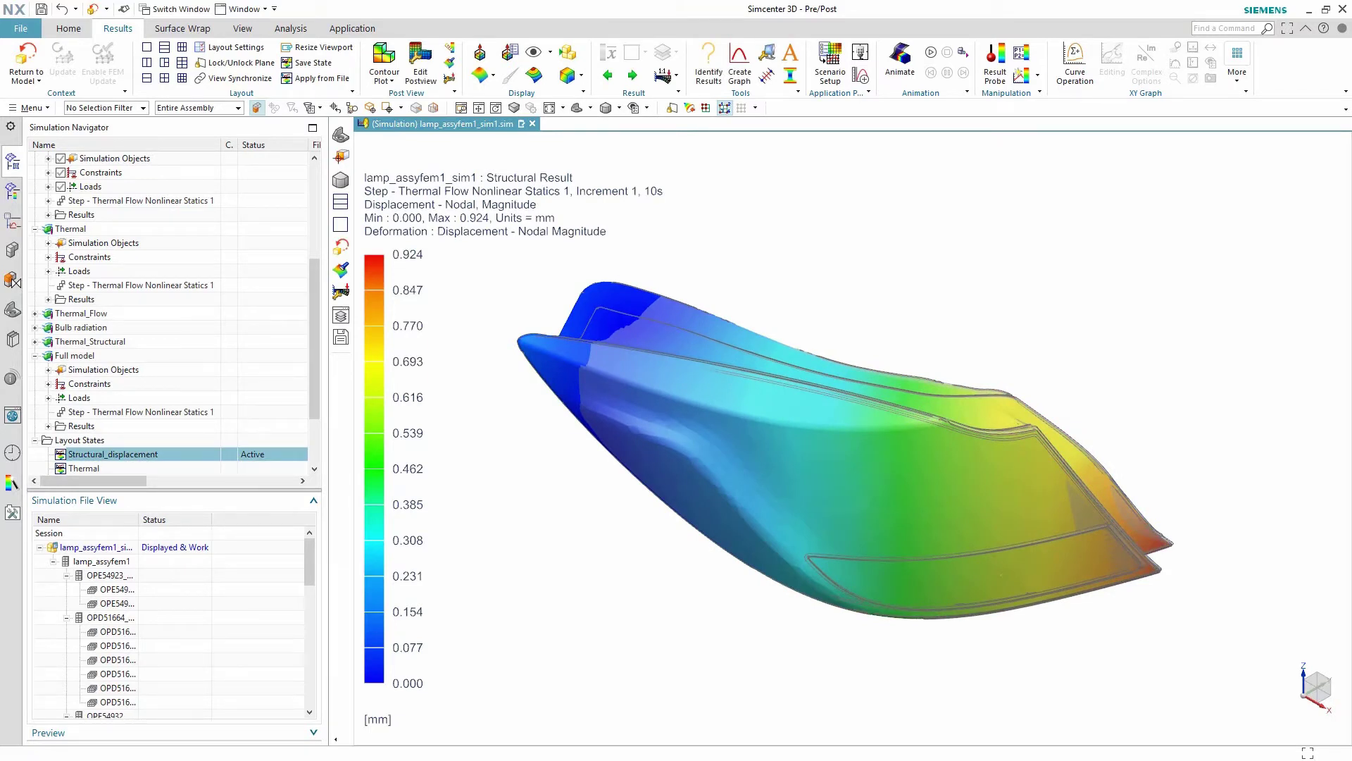
pyautogui.doubleClick(83, 468)
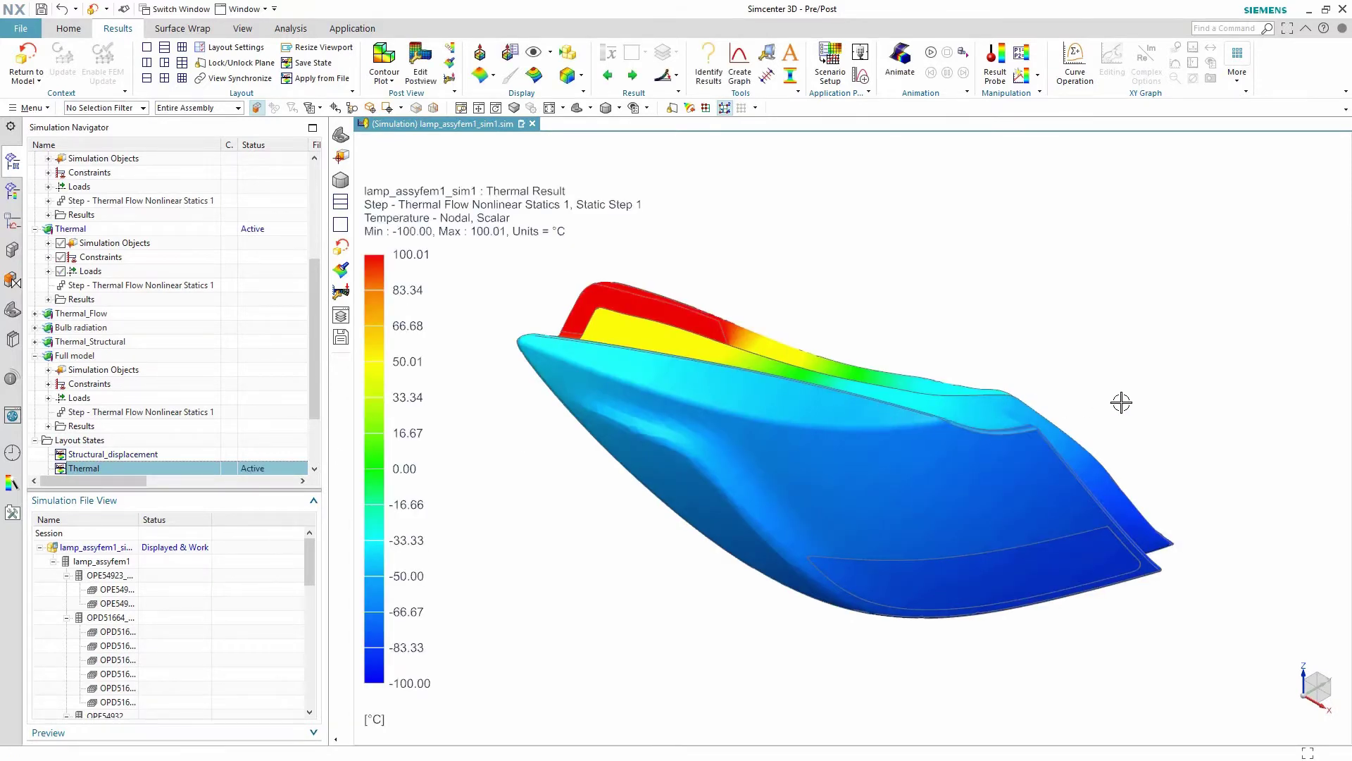
# Rotate and zoom in on the hot red ridge, then load Thermal_flow_solid_temperature
pyautogui.moveTo(1121, 402); pyautogui.dragTo(1115, 463, button='middle')
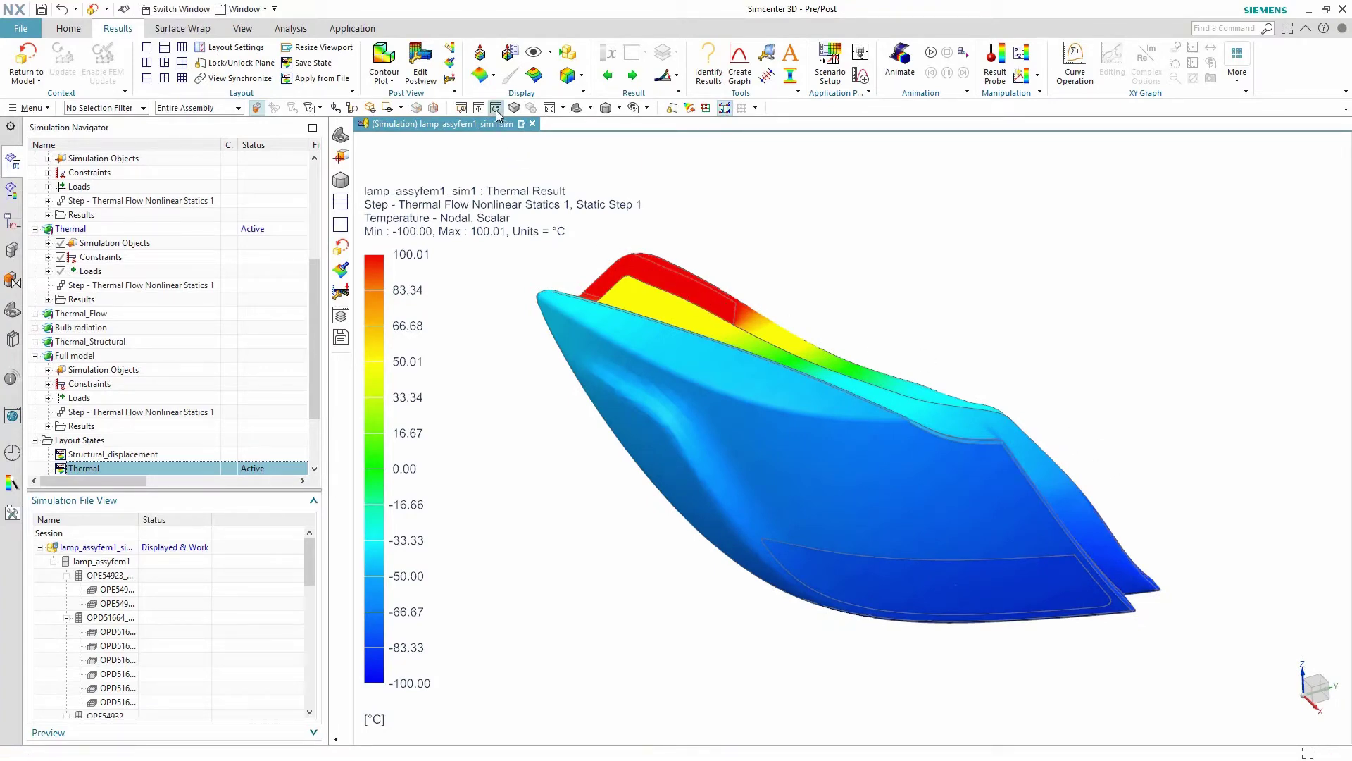
pyautogui.click(461, 107)
pyautogui.moveTo(507, 208); pyautogui.dragTo(758, 340)
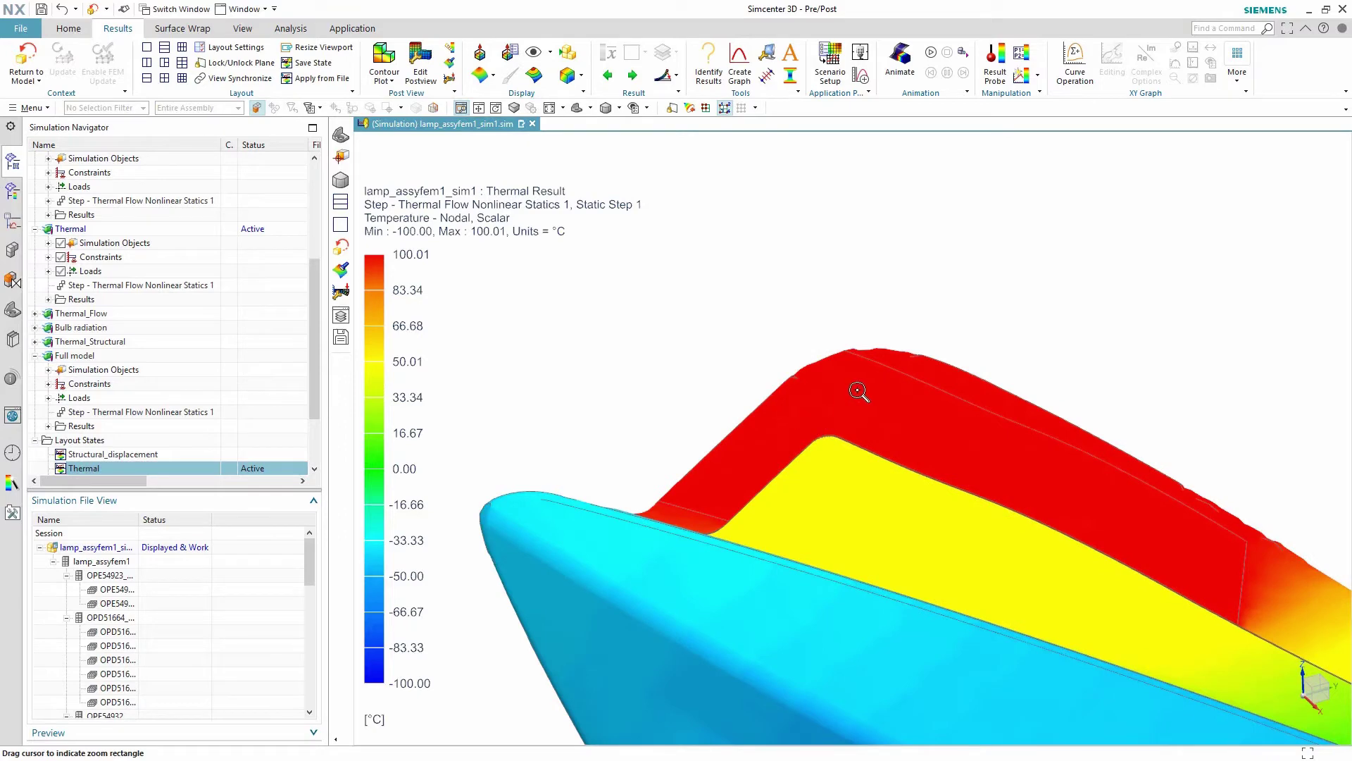
pyautogui.press('Escape')
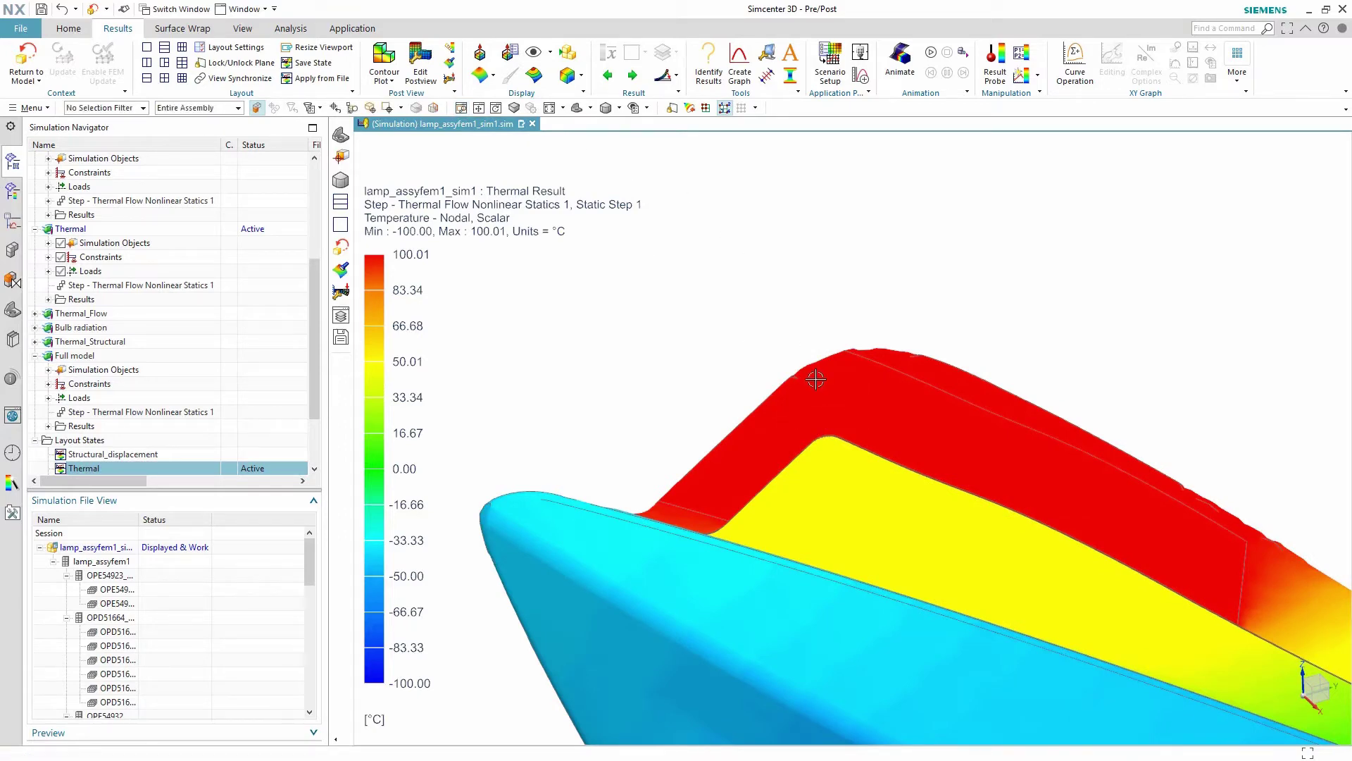
pyautogui.moveTo(815, 379); pyautogui.dragTo(885, 492, button='middle')
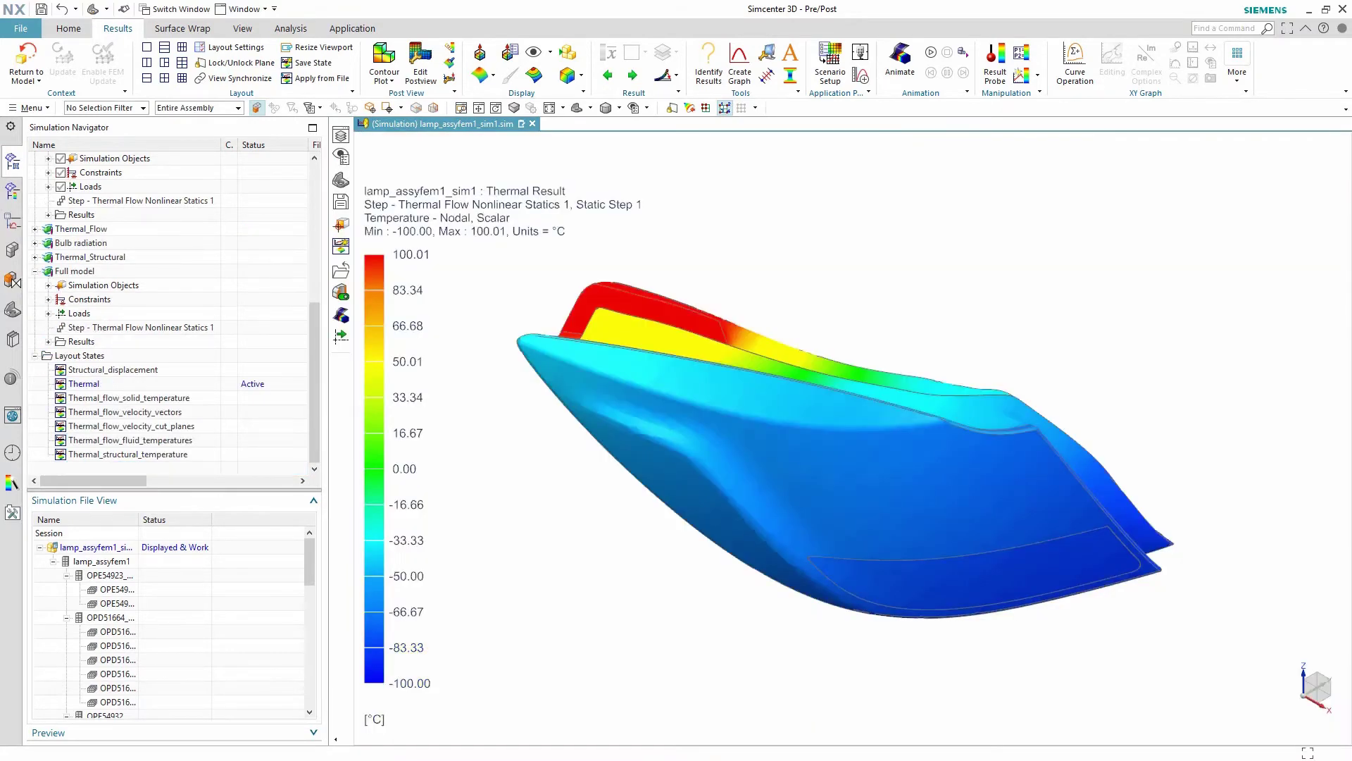
pyautogui.doubleClick(171, 399)
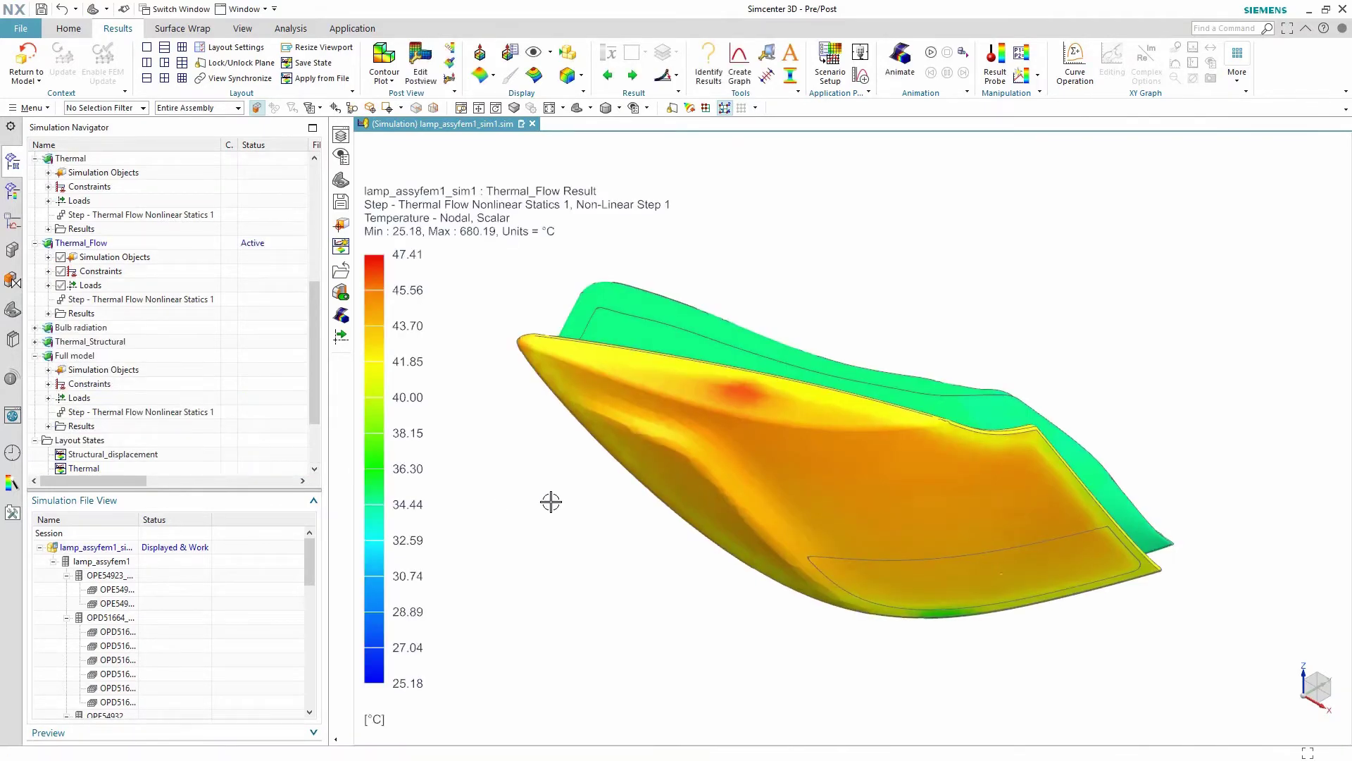
# Rotate the 25.18–47.41 °C solid temperature plot slightly, then load Thermal_flow_velocity_vectors
pyautogui.moveTo(1223, 495)
pyautogui.mouseDown(button='middle')
pyautogui.moveTo(1015, 515)
pyautogui.moveTo(1111, 534)
pyautogui.moveTo(1217, 532)
pyautogui.moveTo(1202, 474)
pyautogui.moveTo(1212, 512)
pyautogui.mouseUp(button='middle')
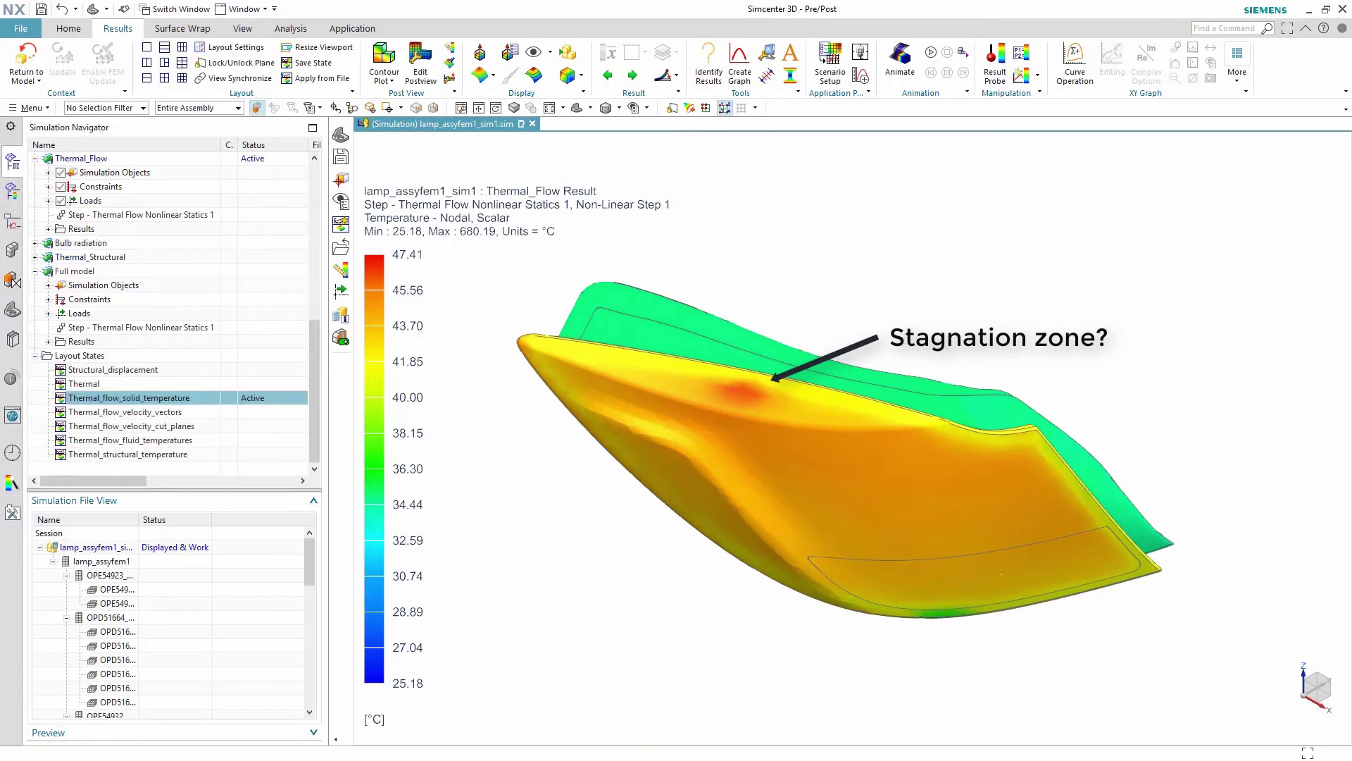
pyautogui.doubleClick(150, 415)
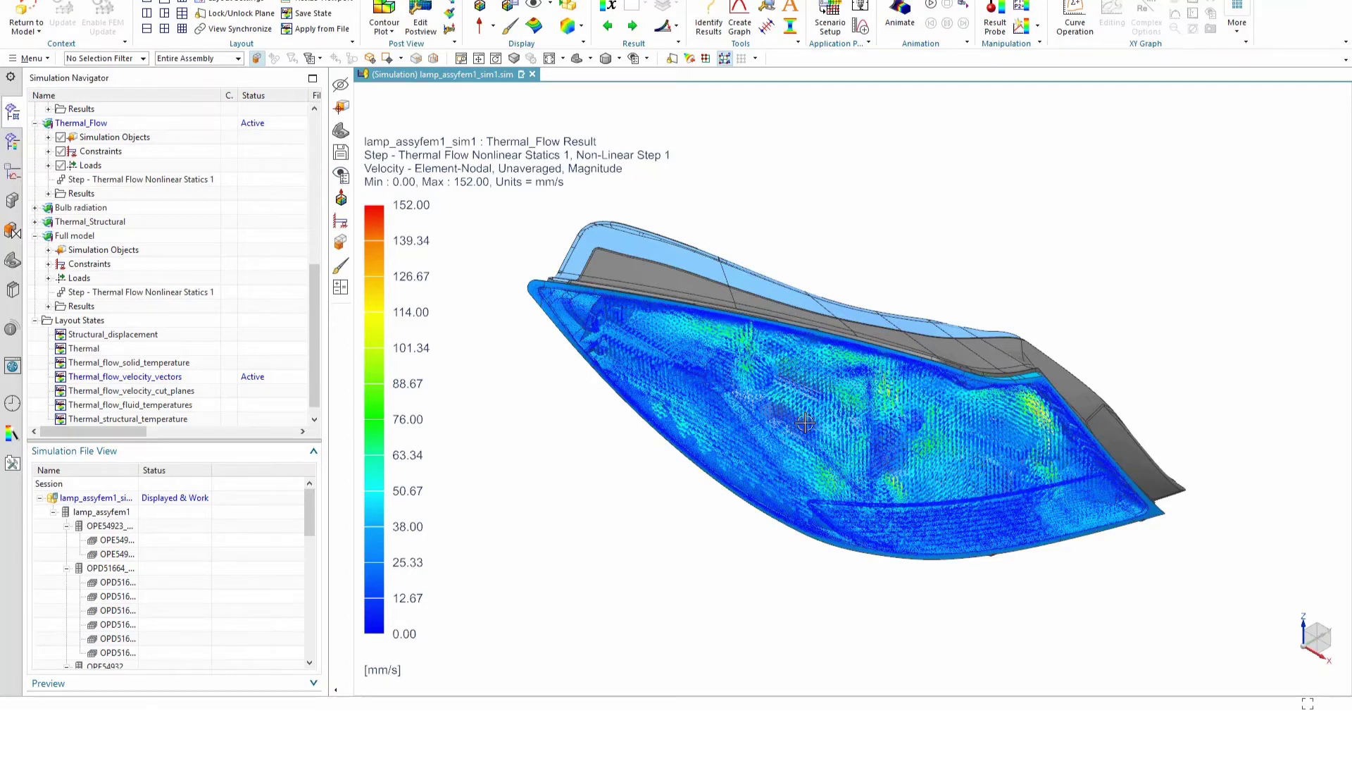
# Zoom into the 0–152 mm/s velocity vectors, then load Thermal_flow_velocity_cut_planes
pyautogui.scroll(2, 805, 423)
pyautogui.scroll(3, 805, 423)
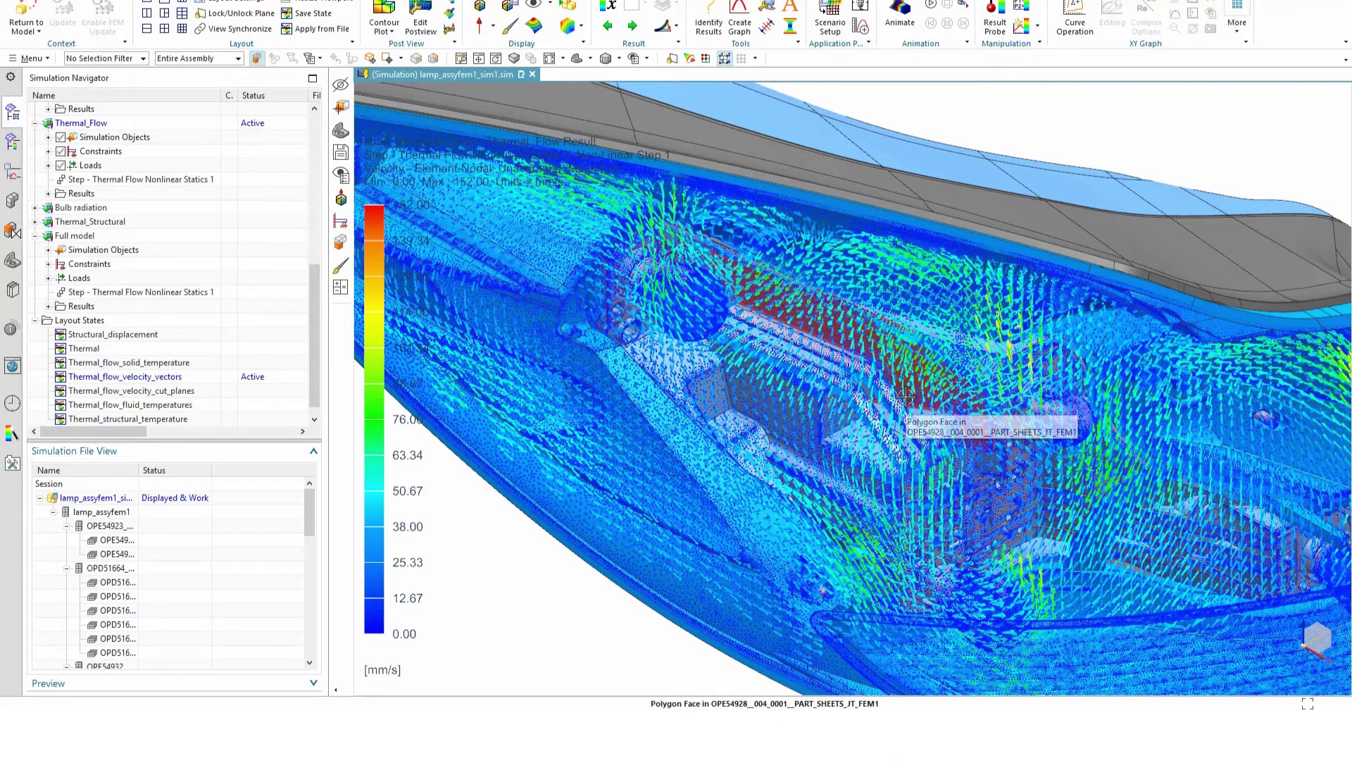
pyautogui.doubleClick(131, 390)
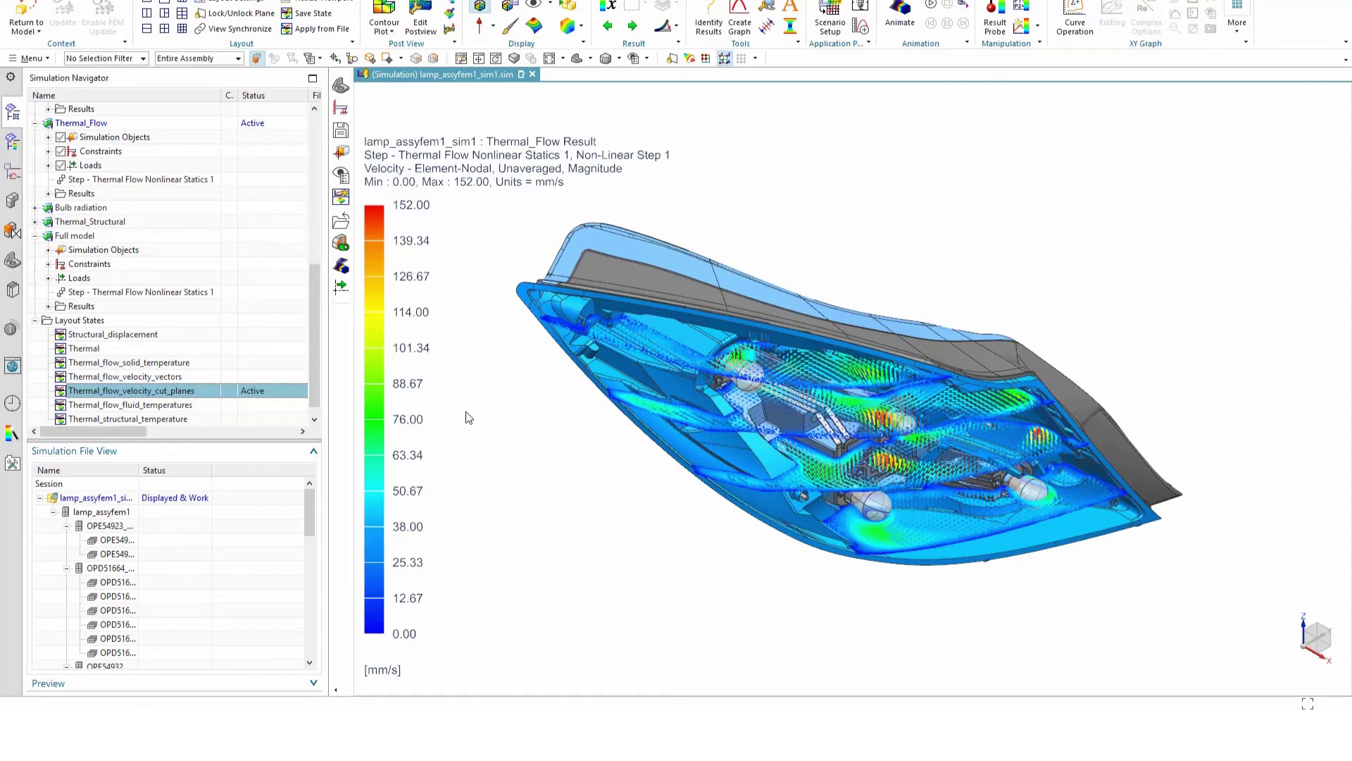
# Zoom and rotate to view the velocity cut planes from underneath, then load Thermal_flow_fluid_temperatures
pyautogui.scroll(1, 900, 457)
pyautogui.scroll(2, 900, 456)
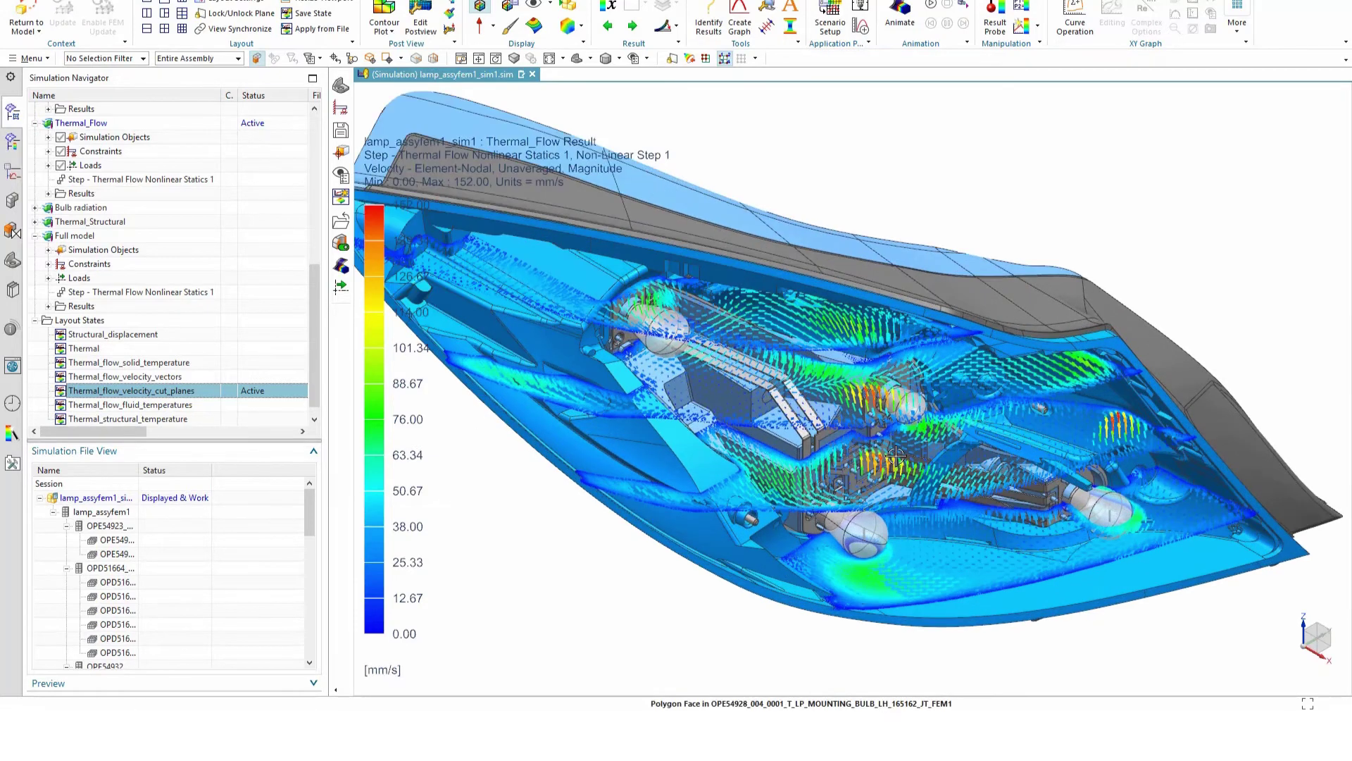
pyautogui.moveTo(895, 456); pyautogui.dragTo(807, 545, button='middle')
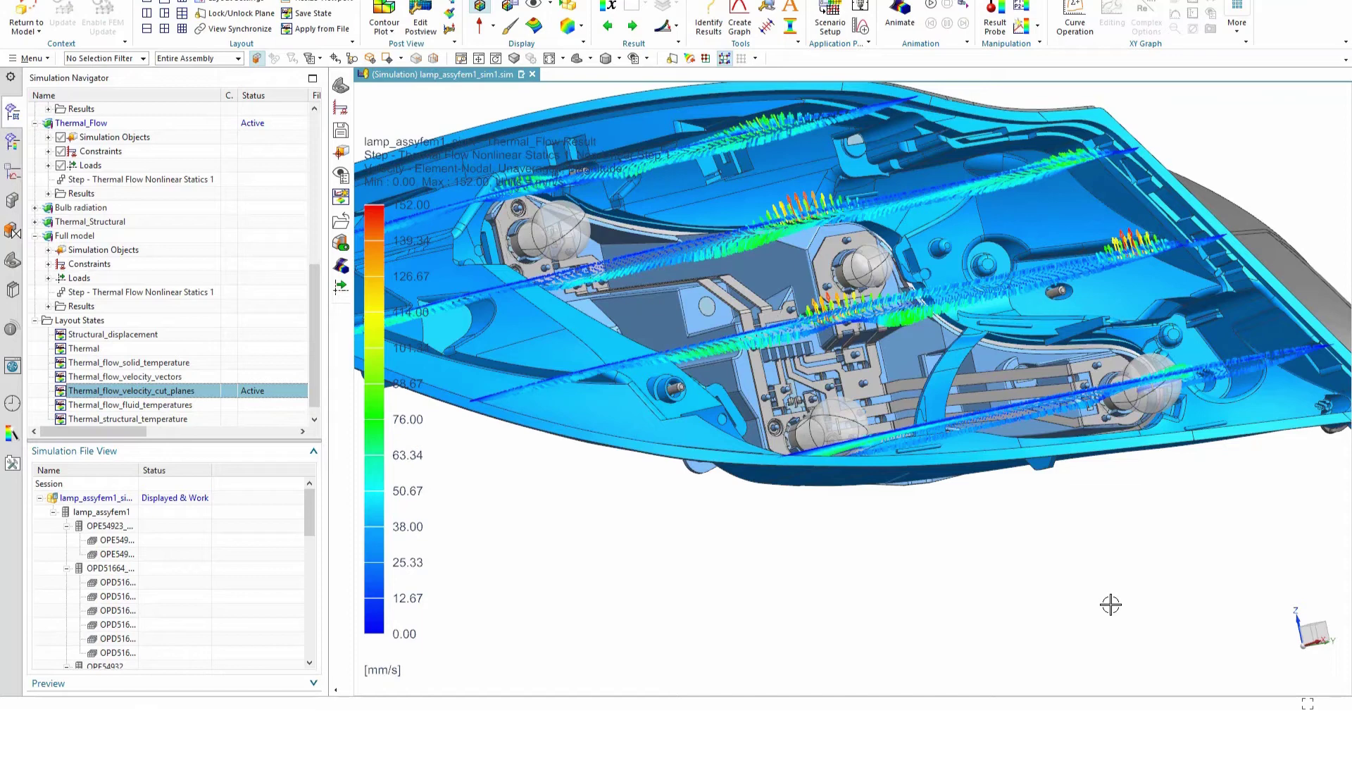
pyautogui.doubleClick(130, 404)
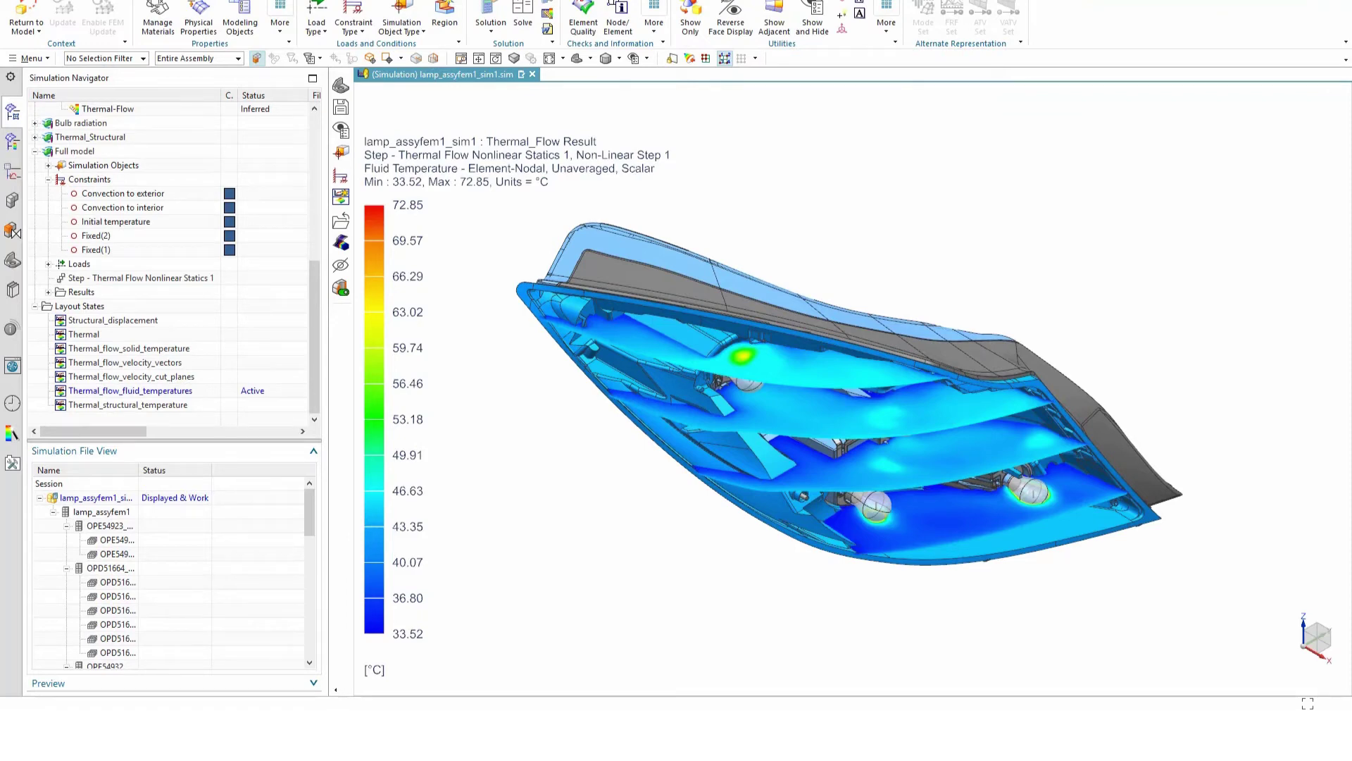
# Load Thermal_structural_temperature, showing a -100.00 to 175.09 °C temperature contour with deformation
pyautogui.doubleClick(155, 406)
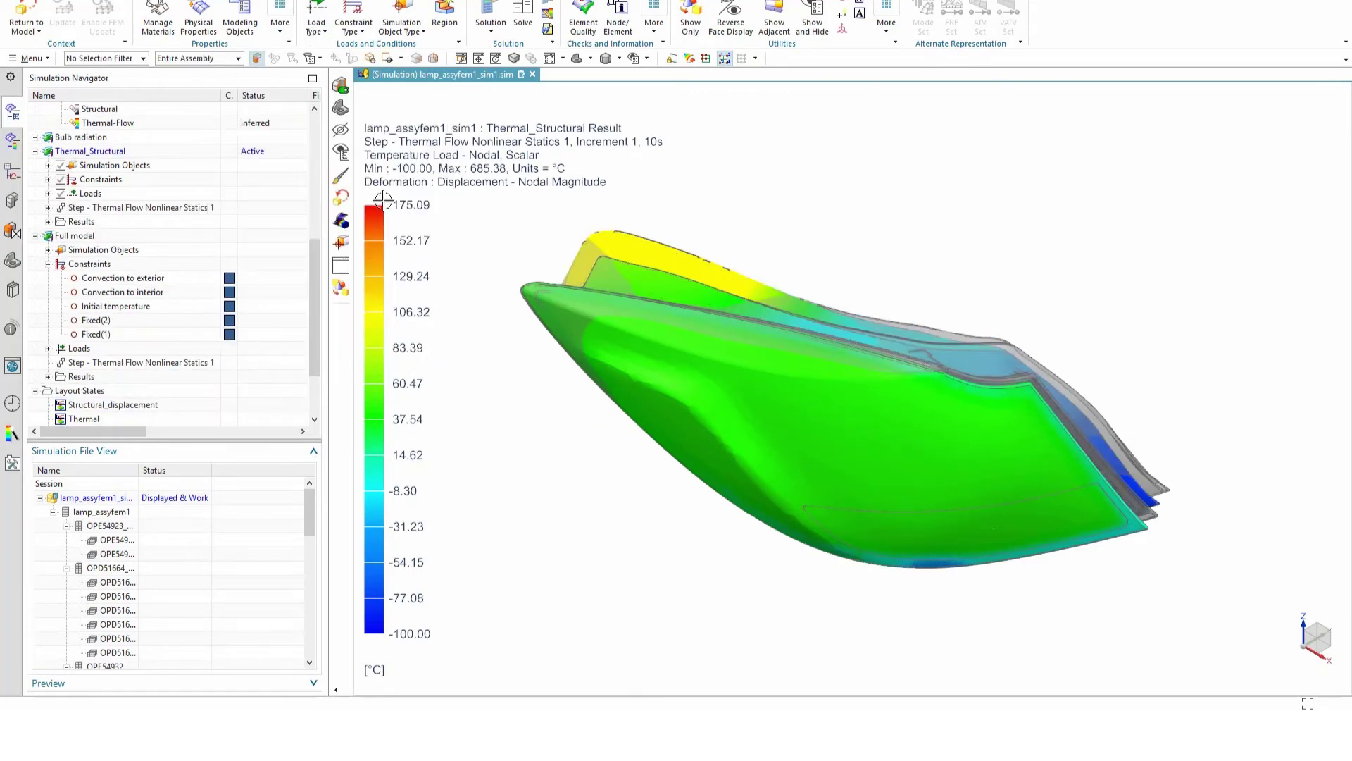
# Clip-section the lamp and play the 16-frame thermal-structural deformation animation
pyautogui.click(365, 14)
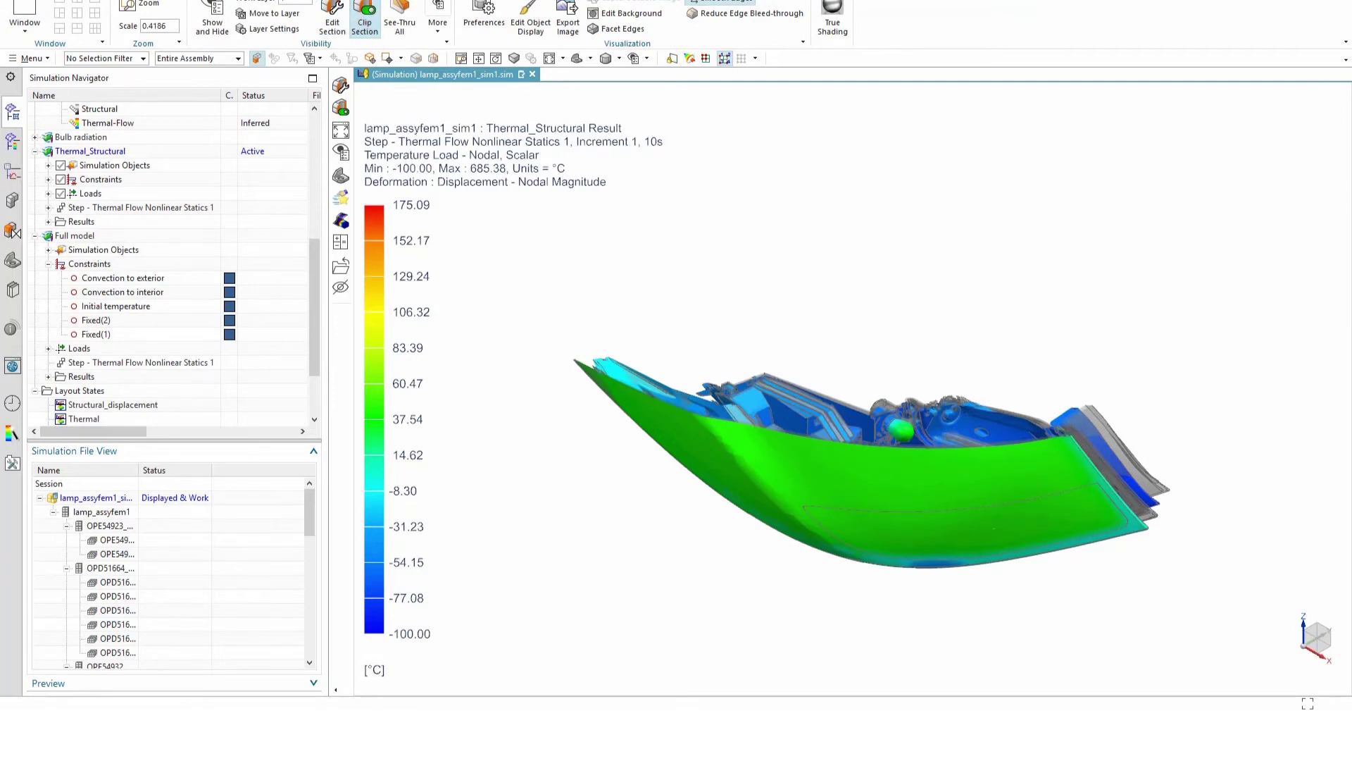
pyautogui.click(901, 16)
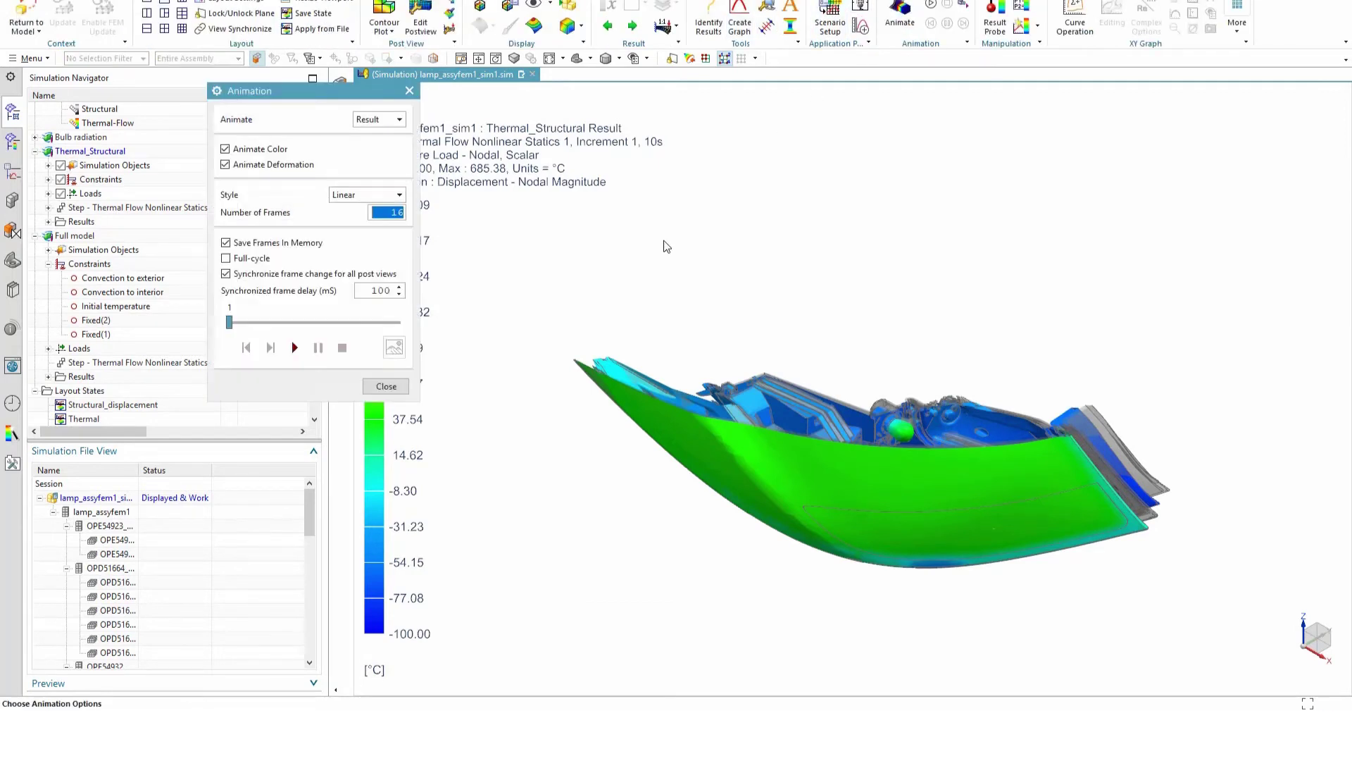
pyautogui.click(294, 349)
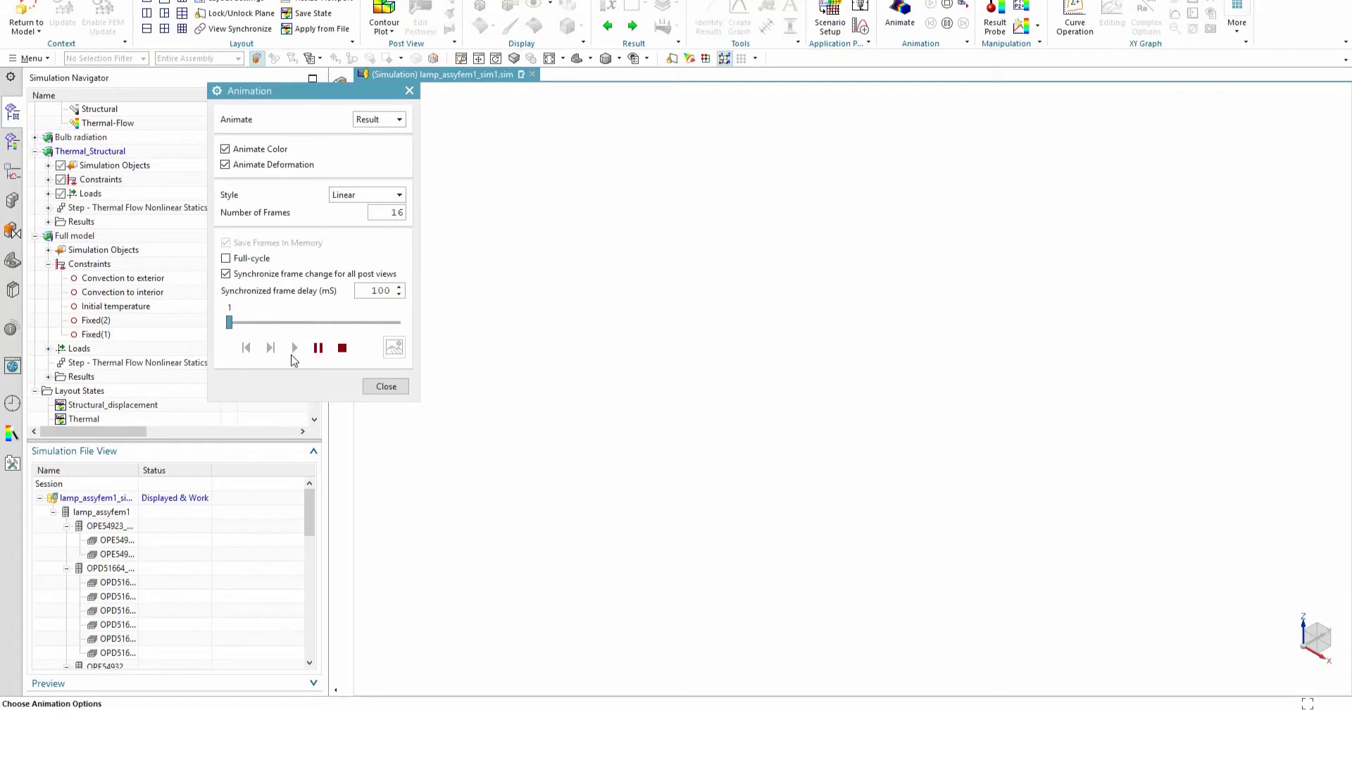
pyautogui.click(387, 388)
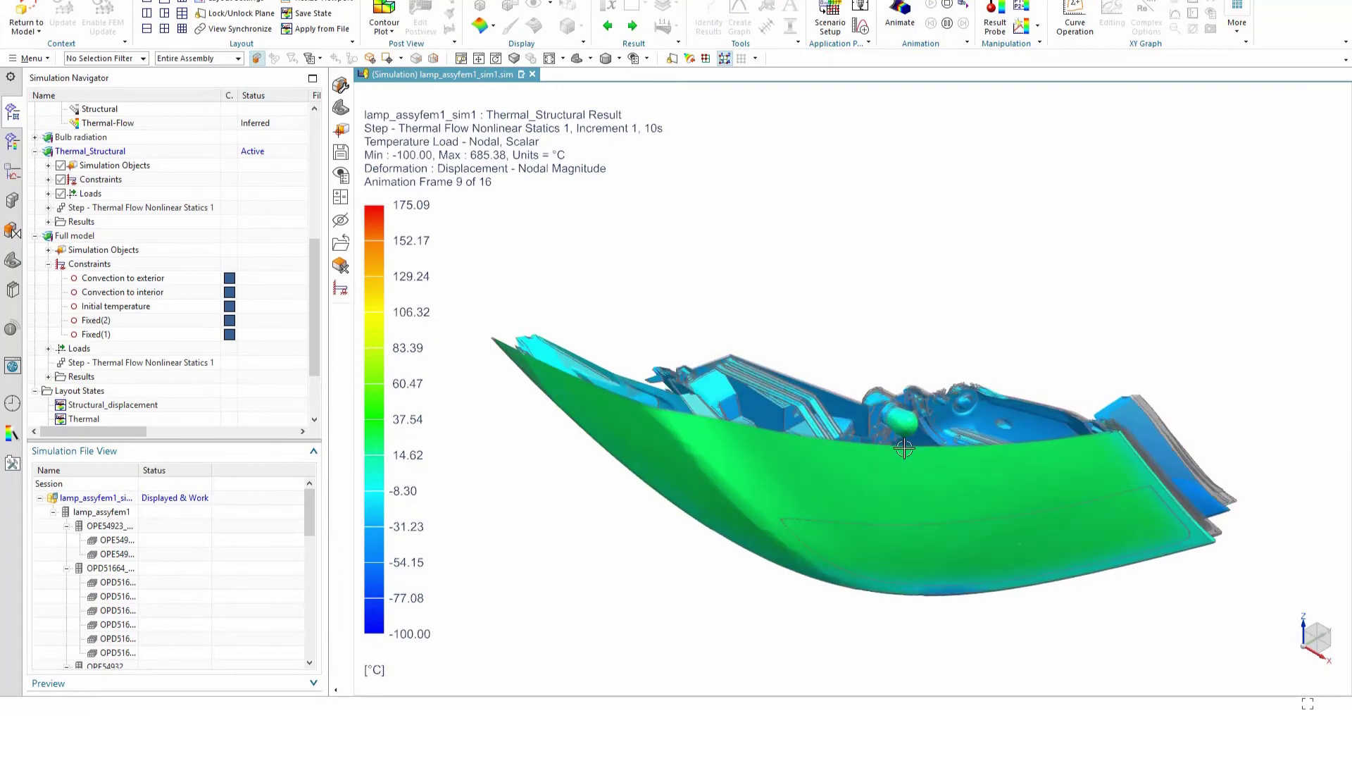
pyautogui.scroll(5, 905, 448)
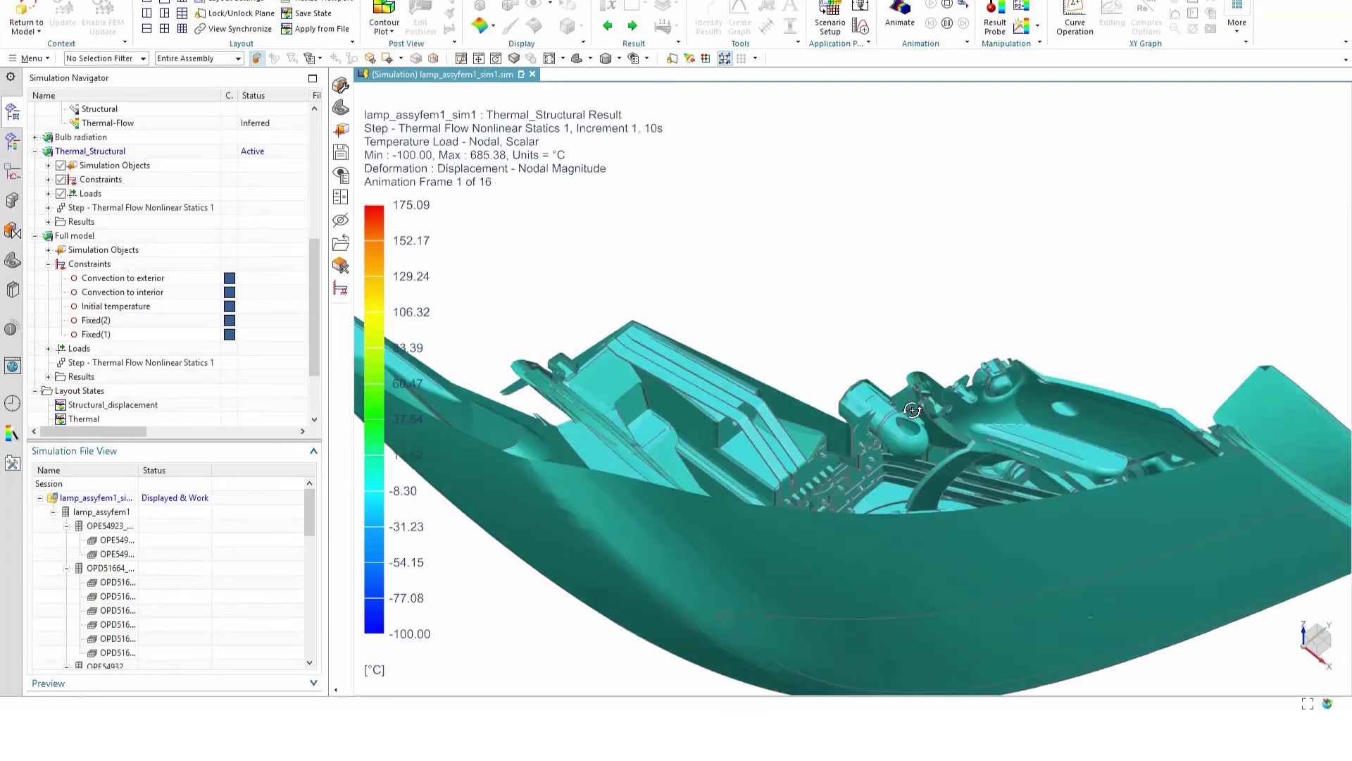
pyautogui.scroll(-5, 912, 410)
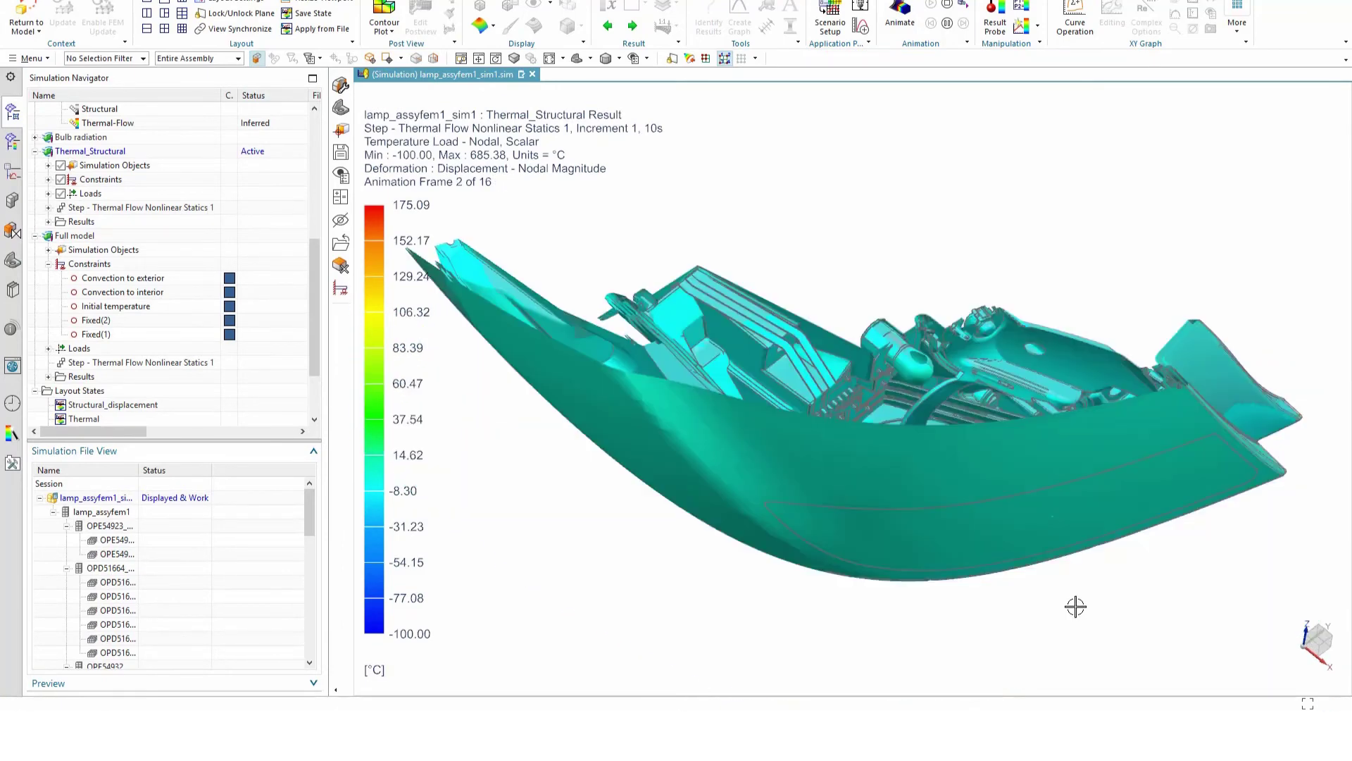